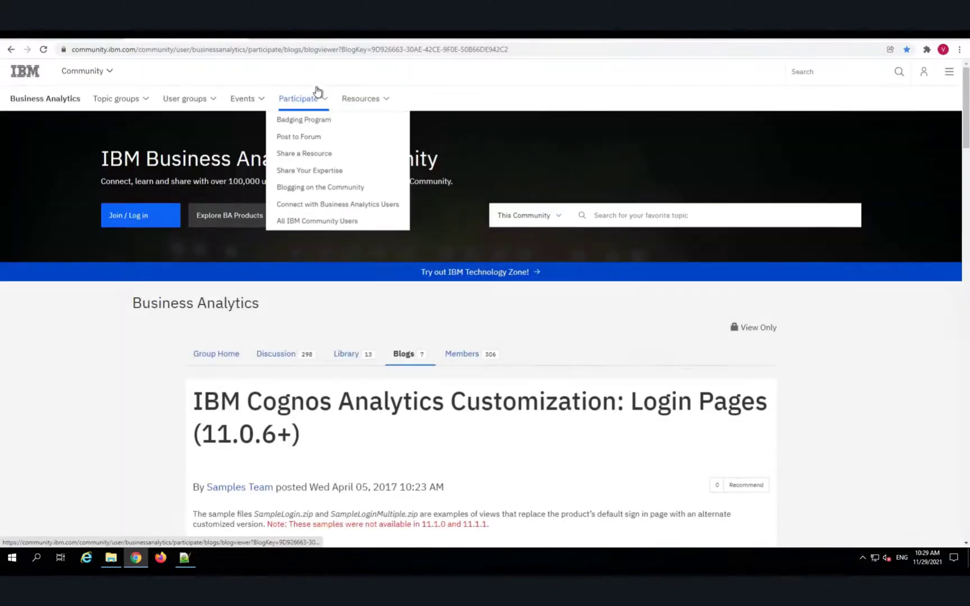
scroll(383, 421, "down", 1)
scroll(392, 403, "down", 1)
scroll(387, 394, "down", 1)
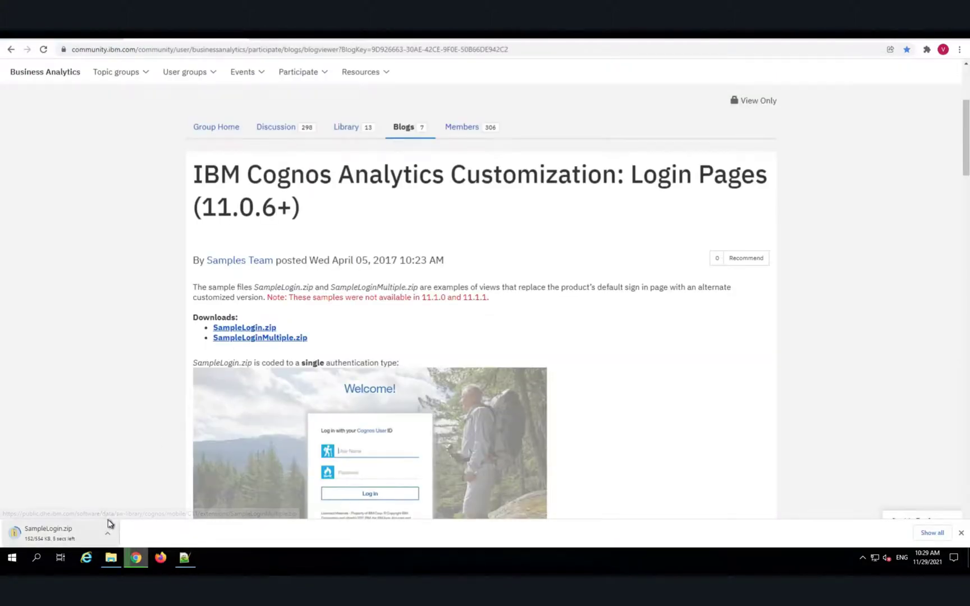
- Show the downloaded SampleLogin.zip in its folder from Chrome's download bar
left_click(108, 536)
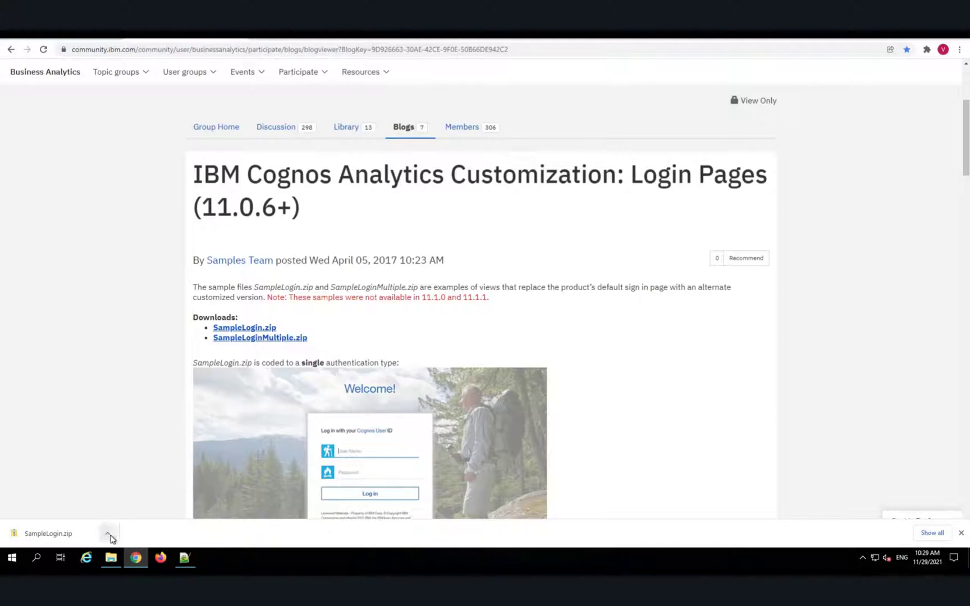
left_click(109, 535)
left_click(133, 500)
- Browse to D:\ibm\cognos\analytics\samples\extensions and select the SampleLogin archive
left_click(298, 298)
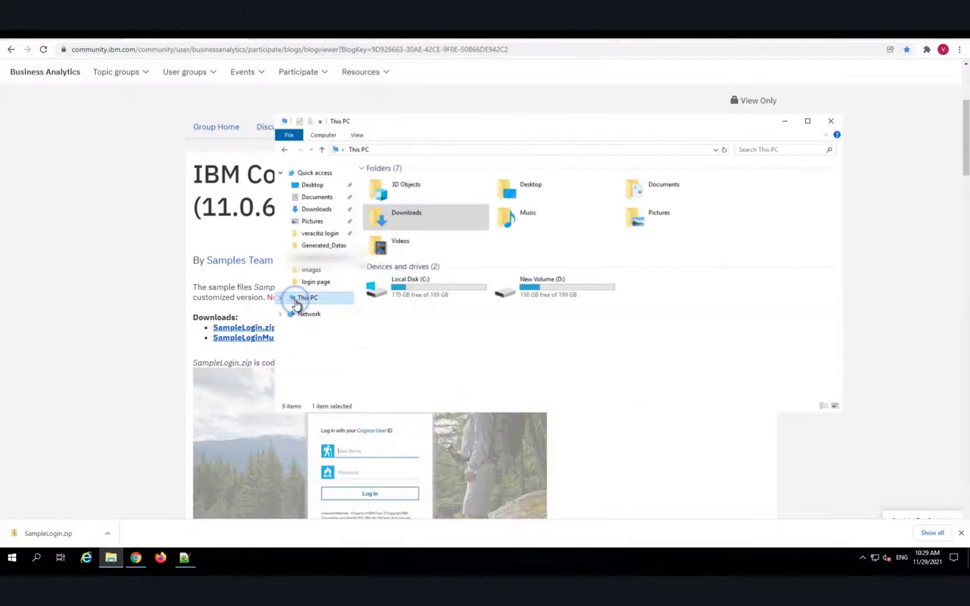
double_click(557, 296)
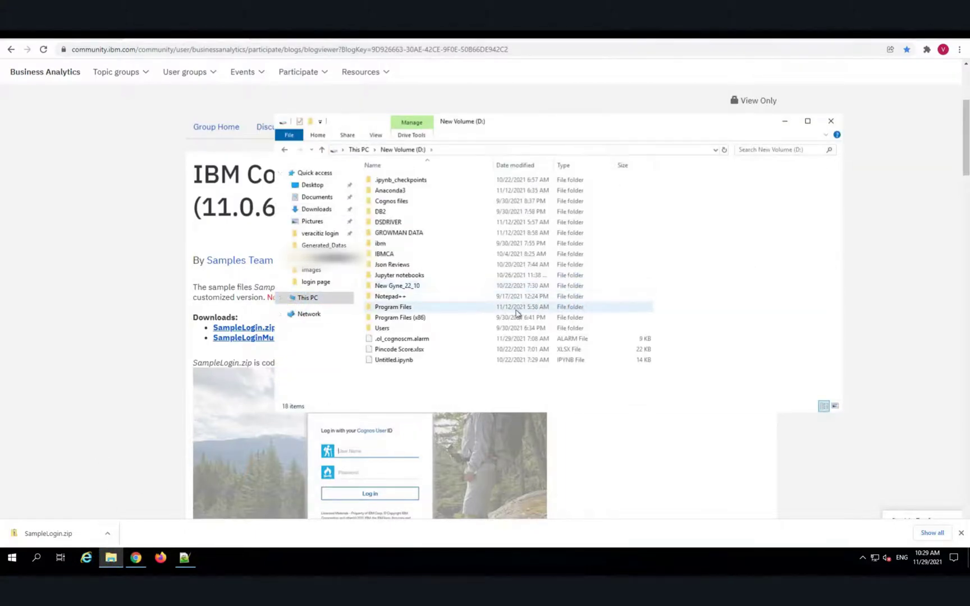
double_click(385, 245)
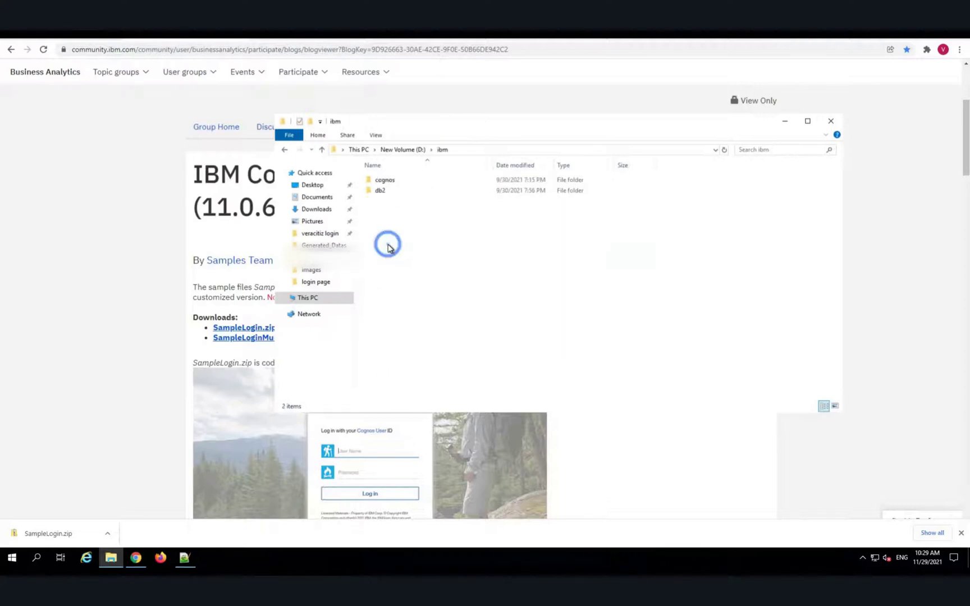
double_click(418, 182)
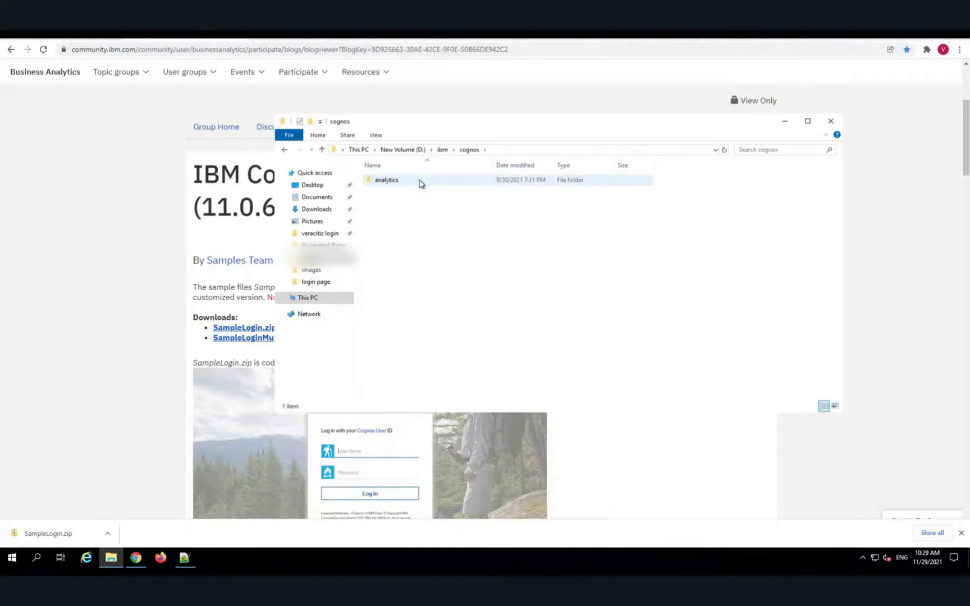
double_click(420, 182)
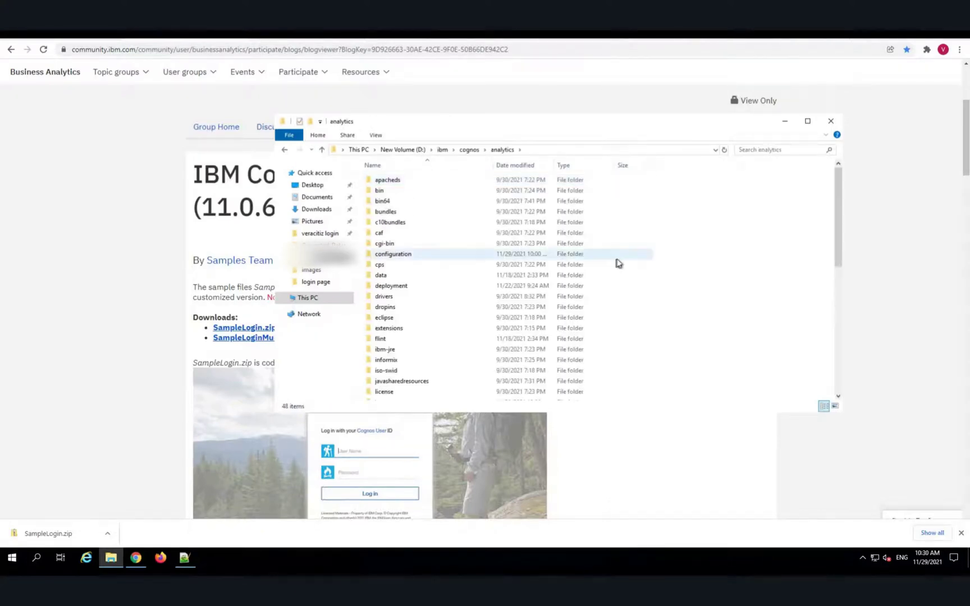
left_click(641, 287)
scroll(641, 290, "down", 5)
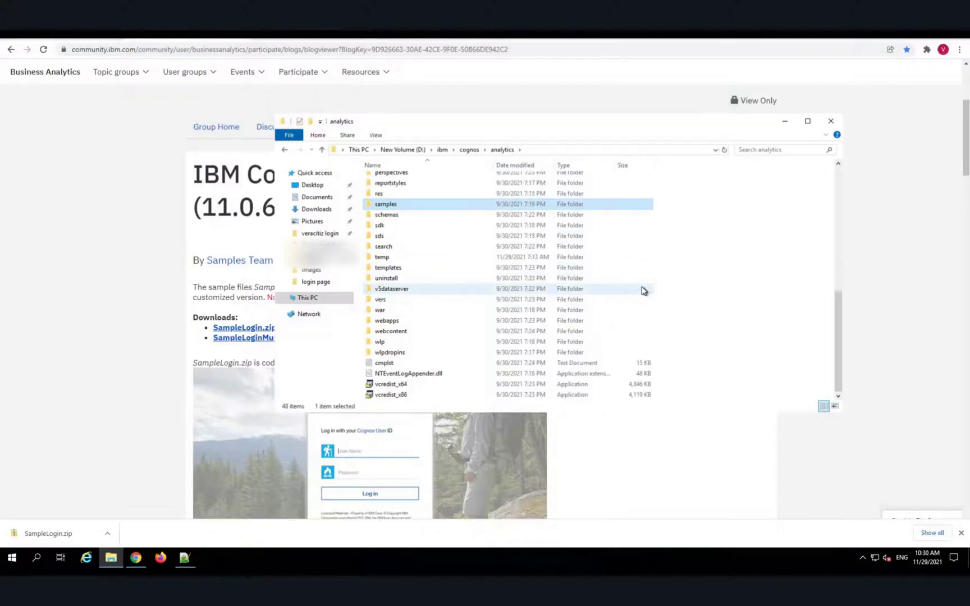
double_click(563, 204)
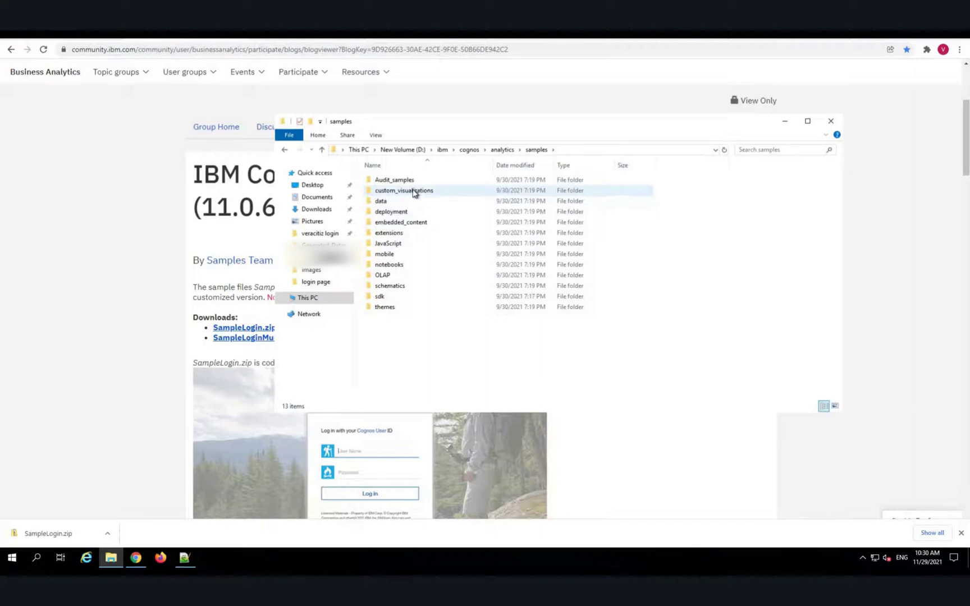
left_click(423, 230)
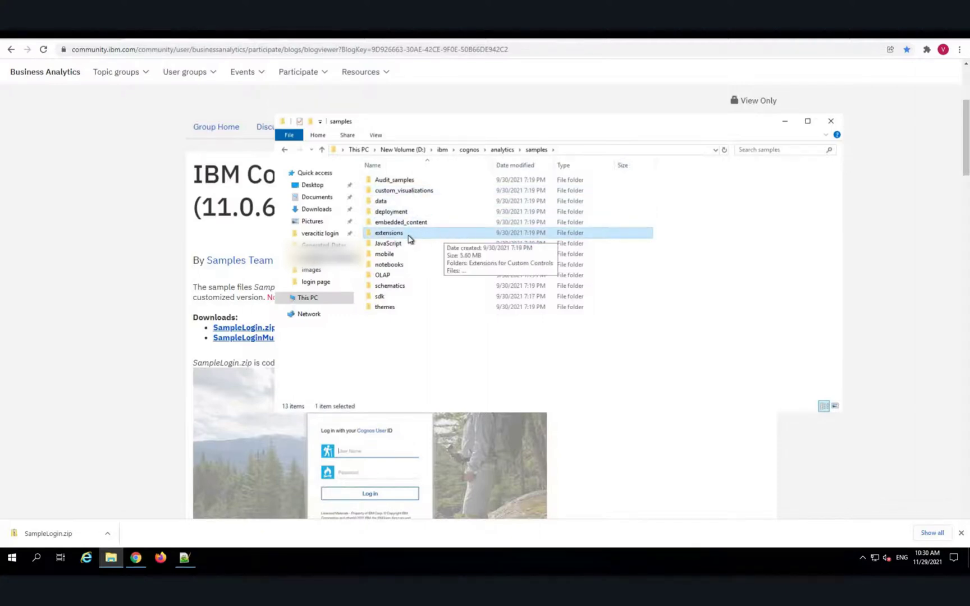
double_click(408, 234)
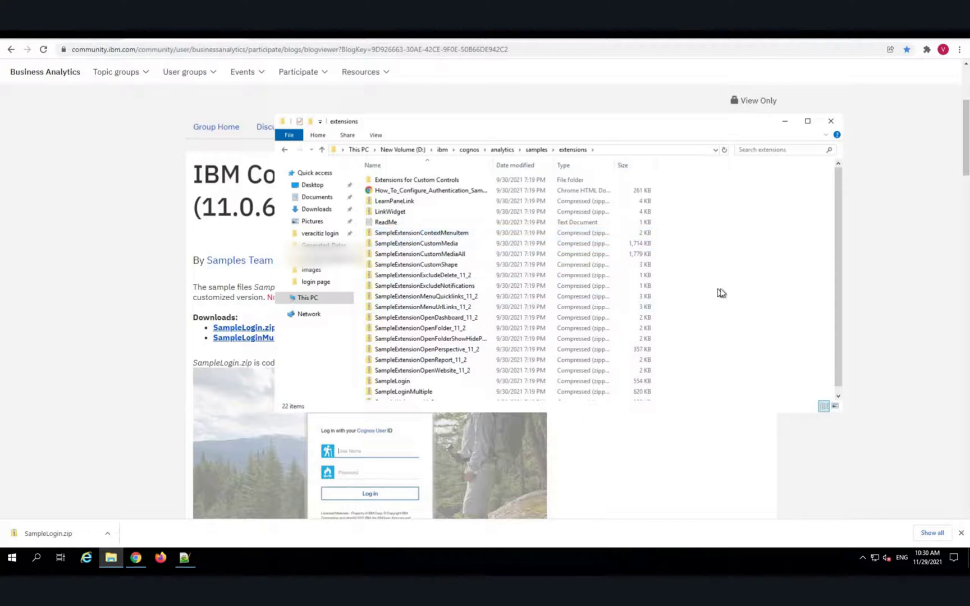
left_click(426, 381)
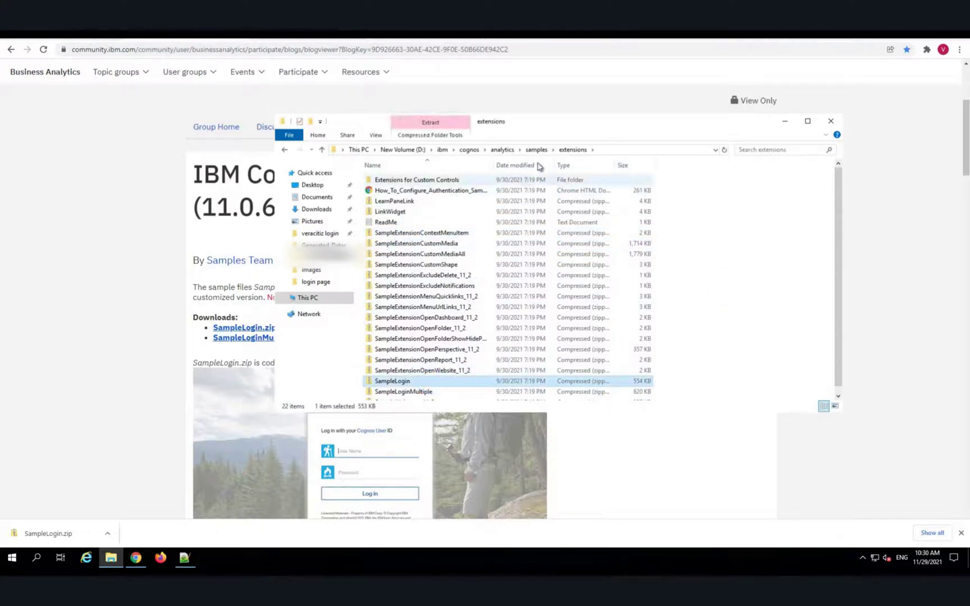
scroll(445, 365, "down", 1)
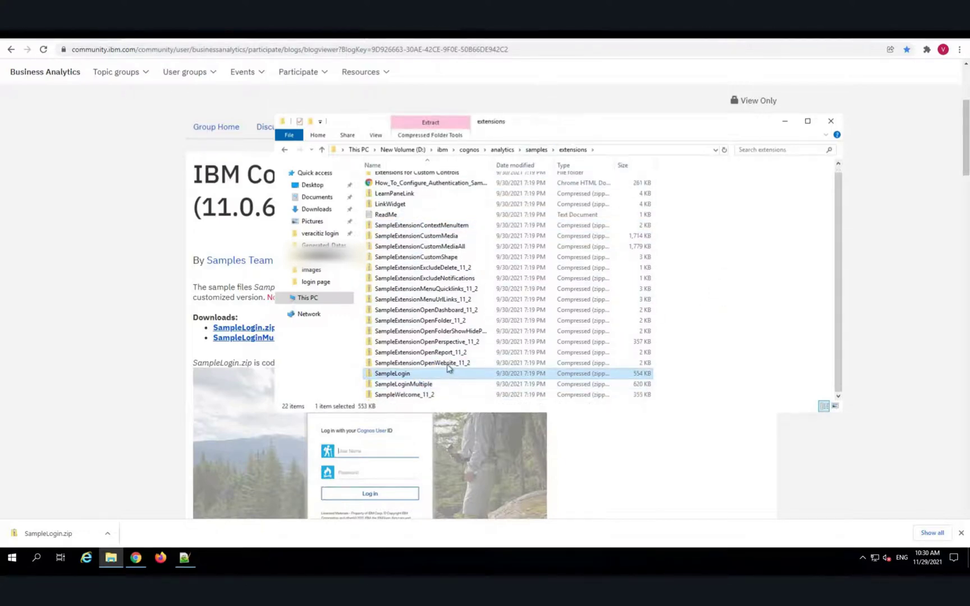
left_click(428, 374)
- Extract all files from the downloaded SampleLogin archive
left_click(461, 377)
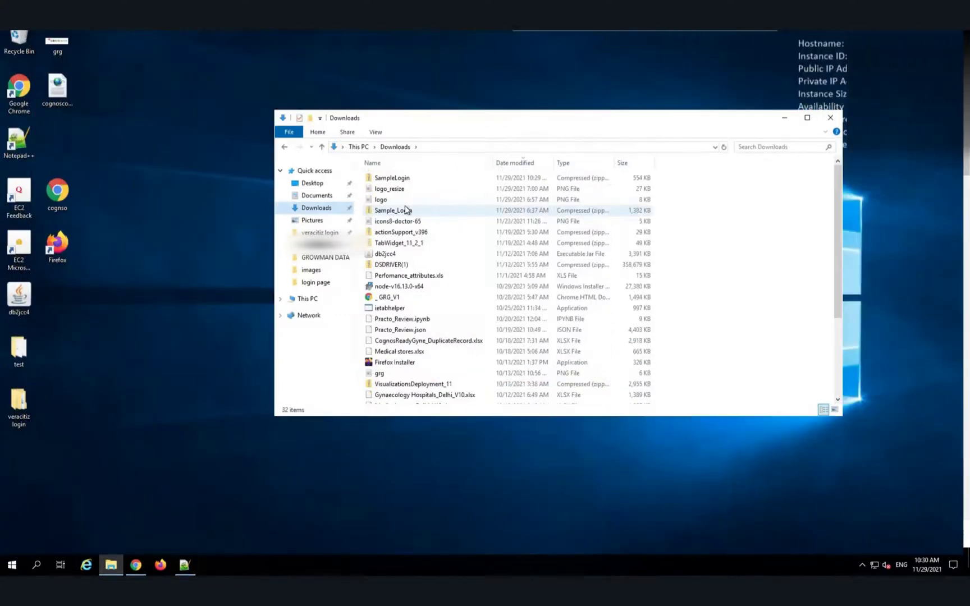
left_click(402, 178)
right_click(407, 181)
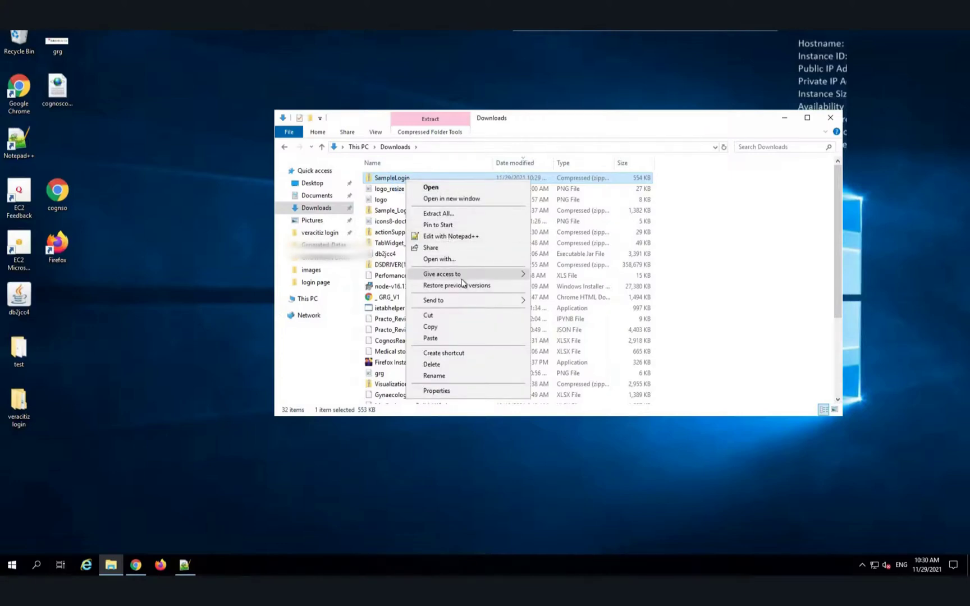
mouse_move(433, 301)
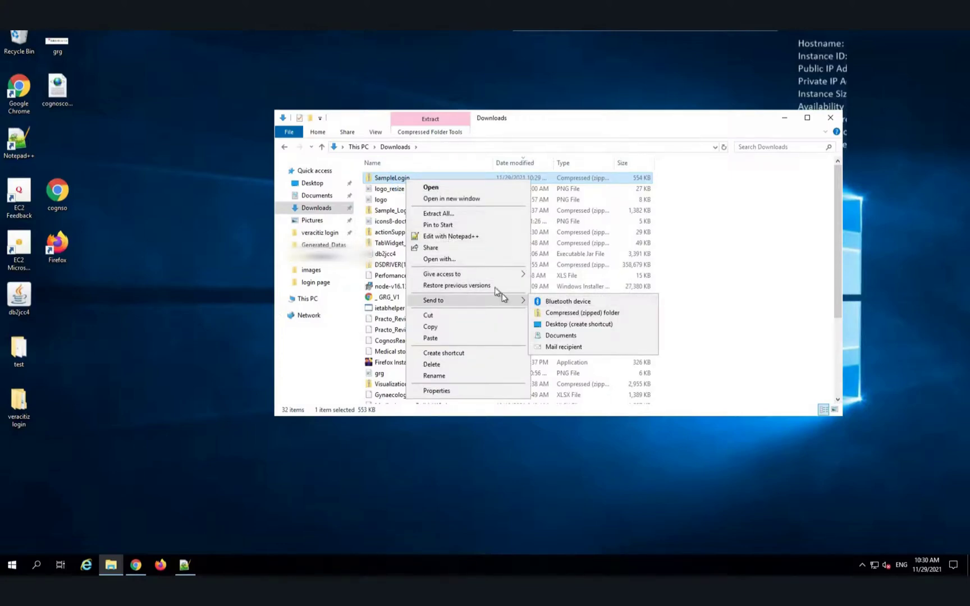
left_click(485, 213)
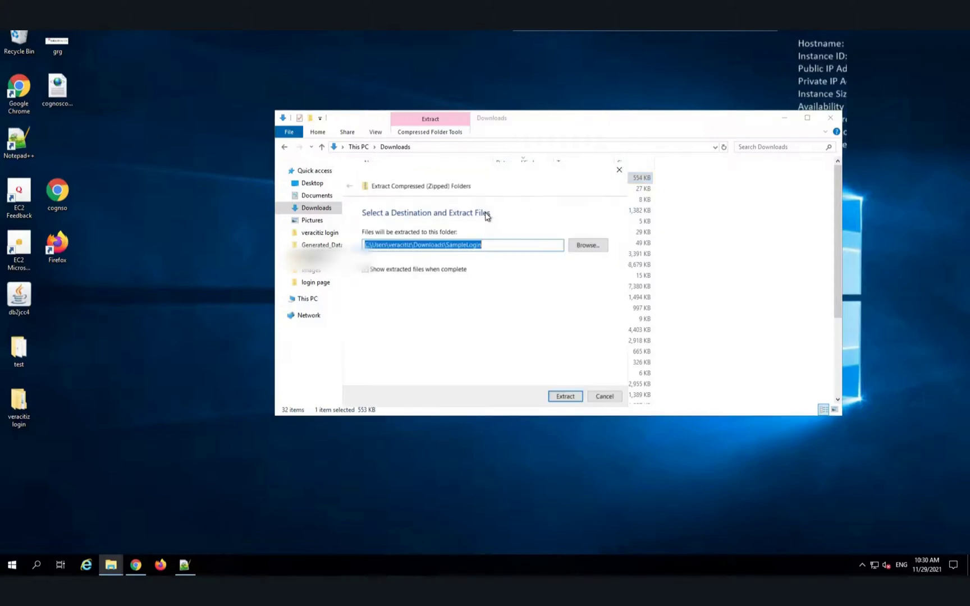
left_click(565, 396)
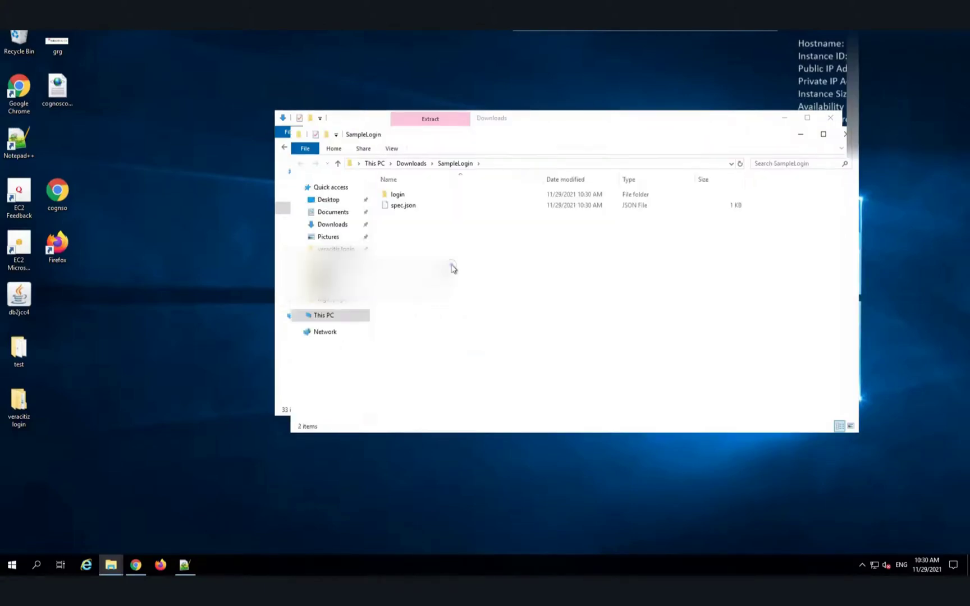
- Open login\js\views and select the SampleLoginView HTML file
left_click(434, 197)
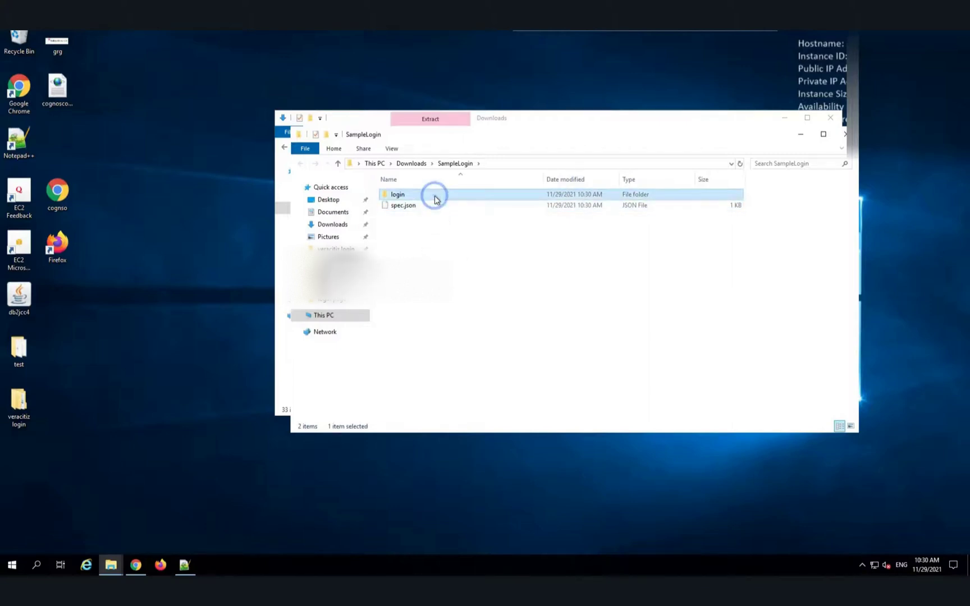
double_click(434, 200)
left_click(434, 207)
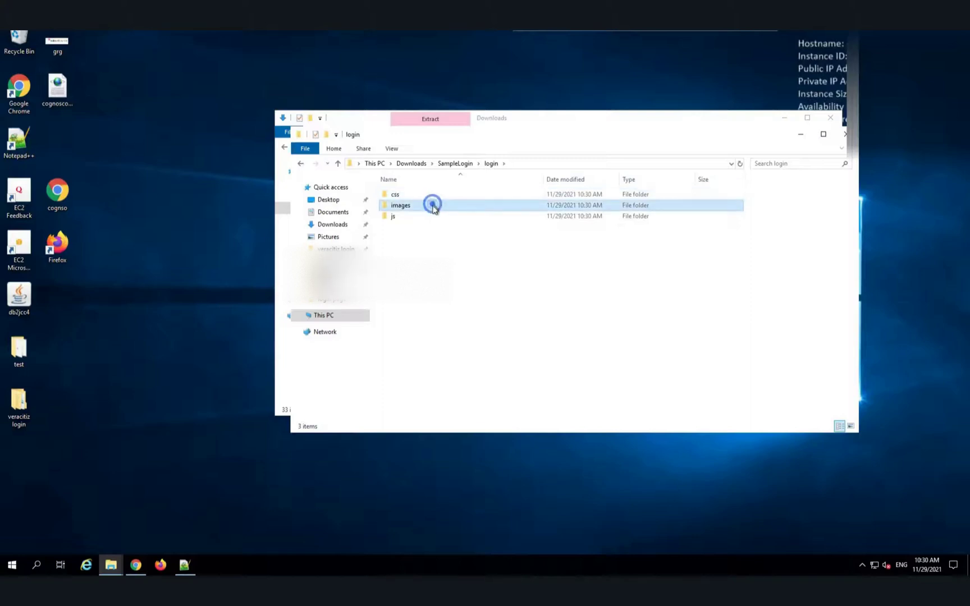
left_click(430, 217)
left_click(428, 195)
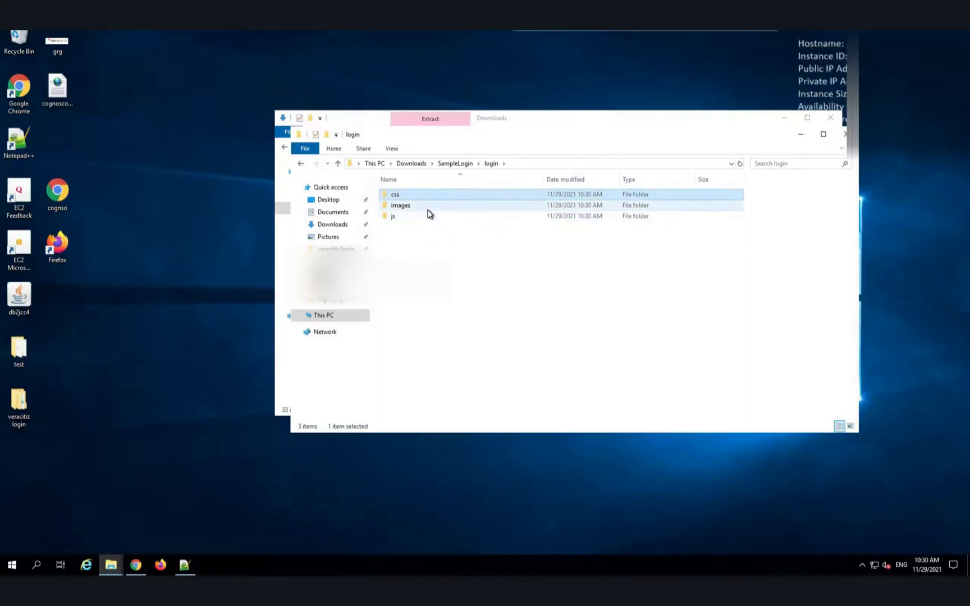
left_click(428, 206)
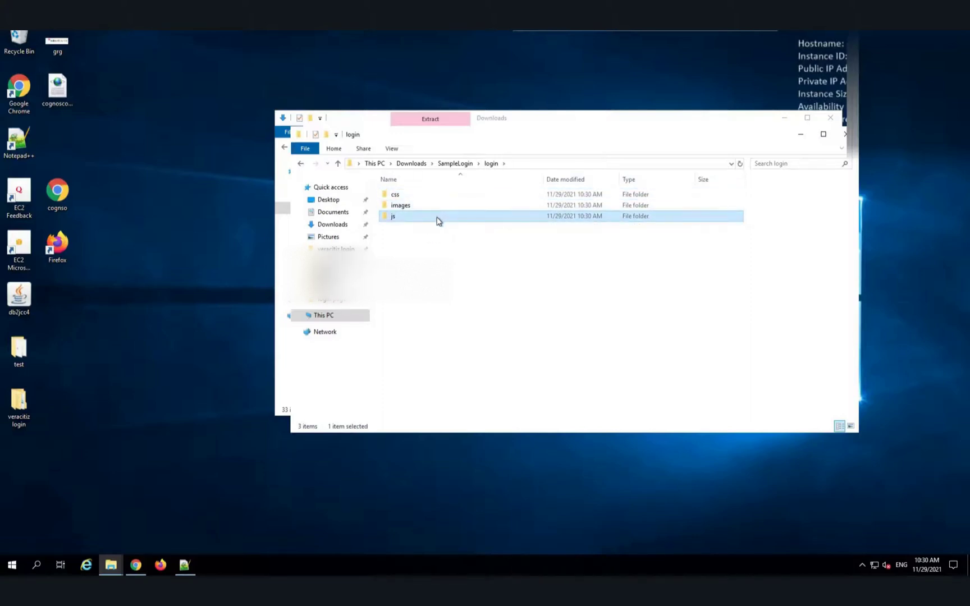
double_click(437, 218)
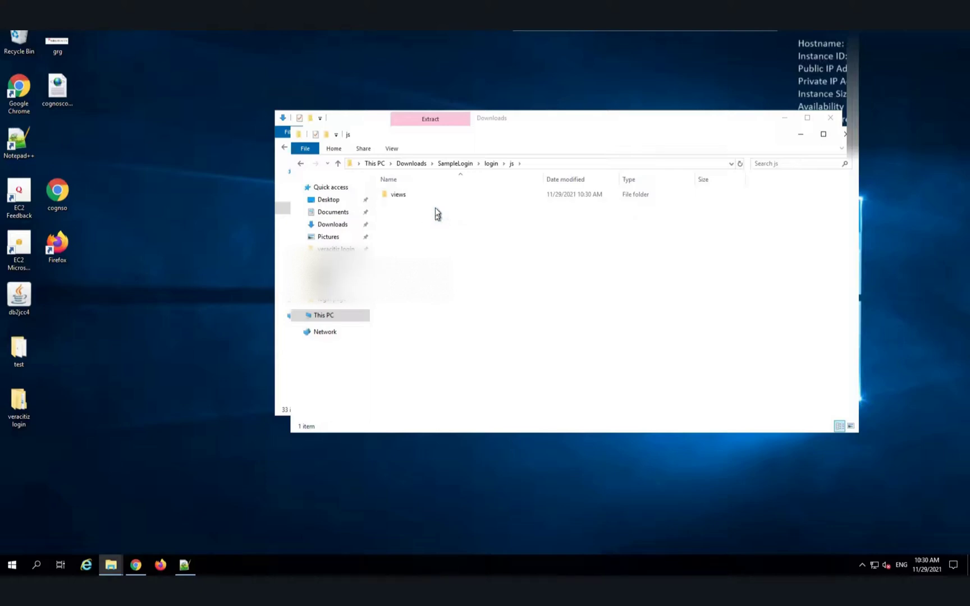
double_click(440, 195)
left_click(450, 197)
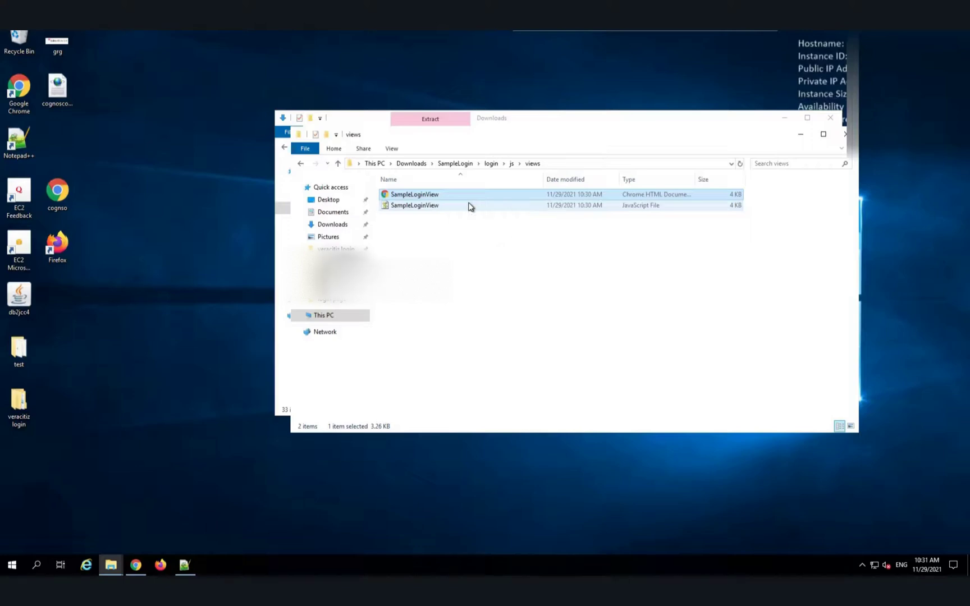
- Open SampleLoginView.html in Notepad++
right_click(470, 207)
left_click(447, 195)
right_click(447, 195)
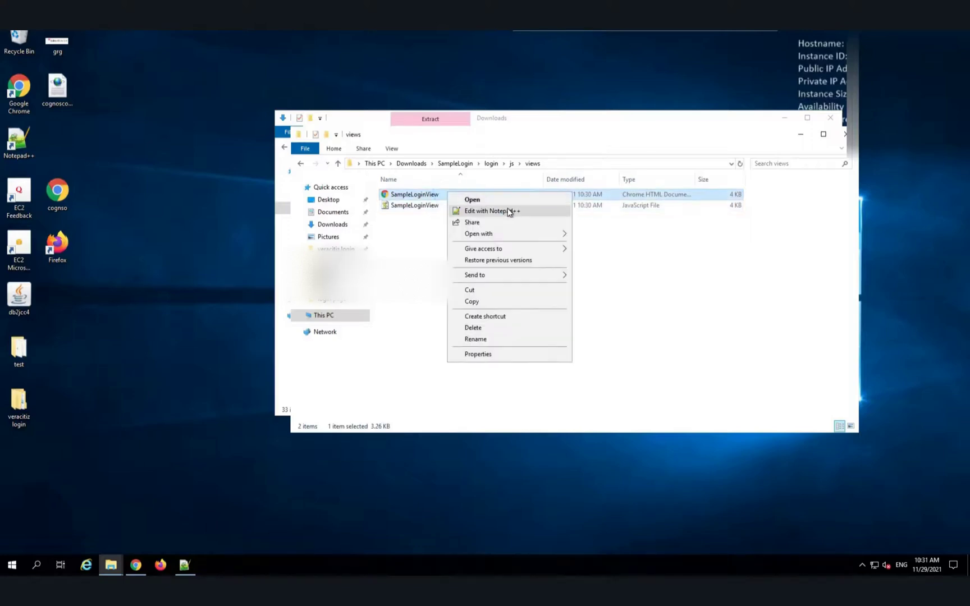
left_click(507, 212)
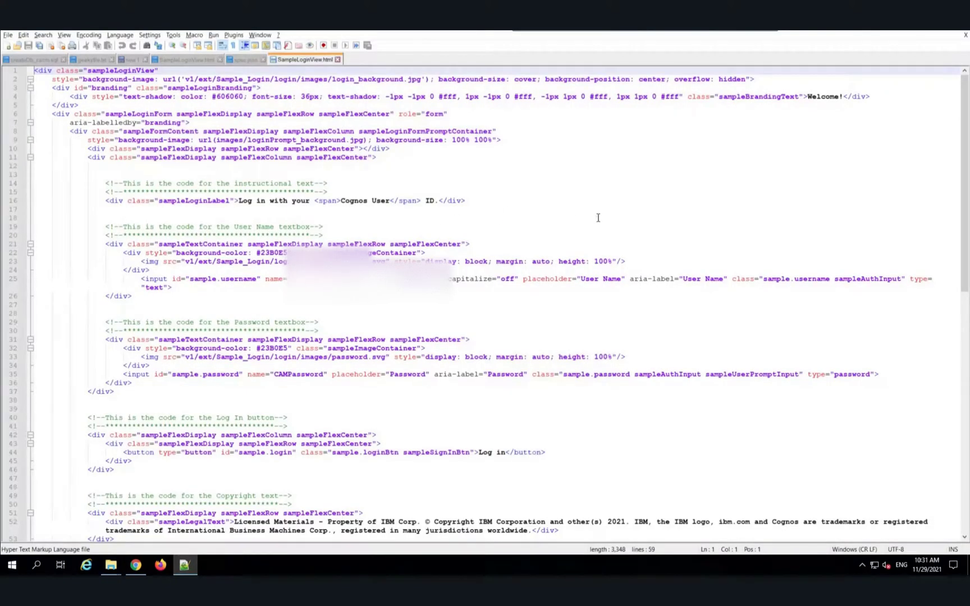
left_click(597, 217)
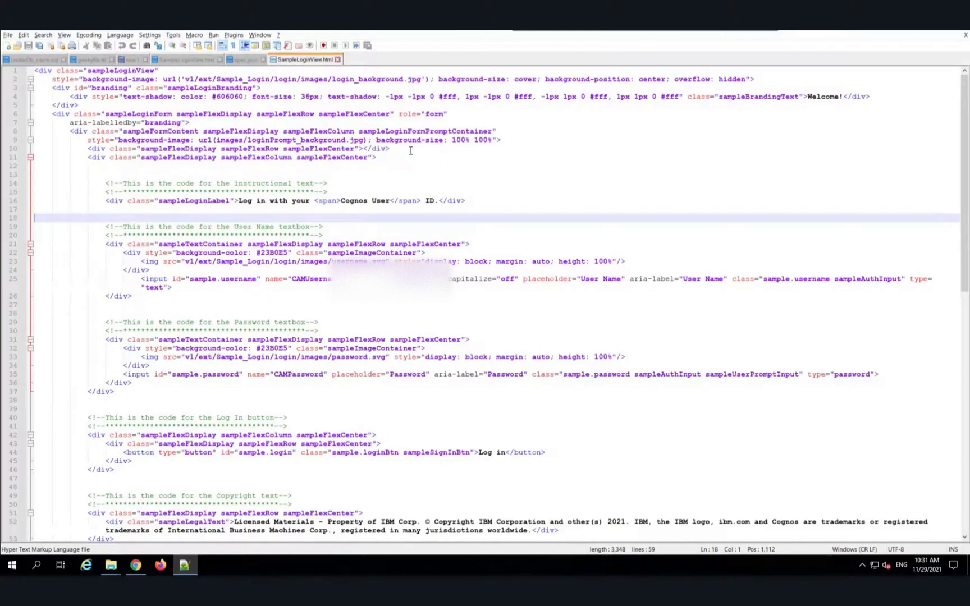
- Compare the background-image lines, highlighting 'hexagonbg' in the customized view file
left_click_drag(36, 70, 428, 79)
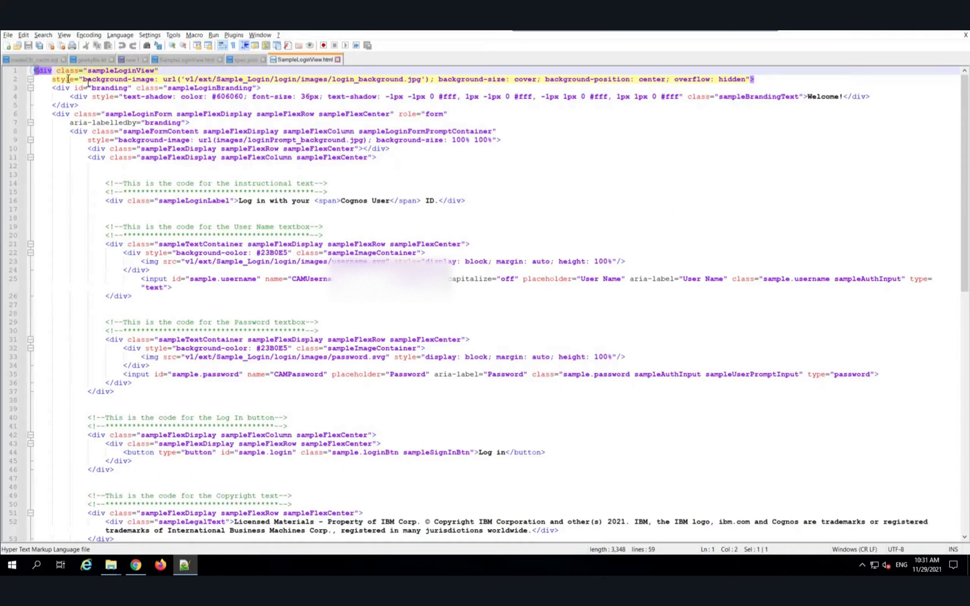
triple_click(431, 79)
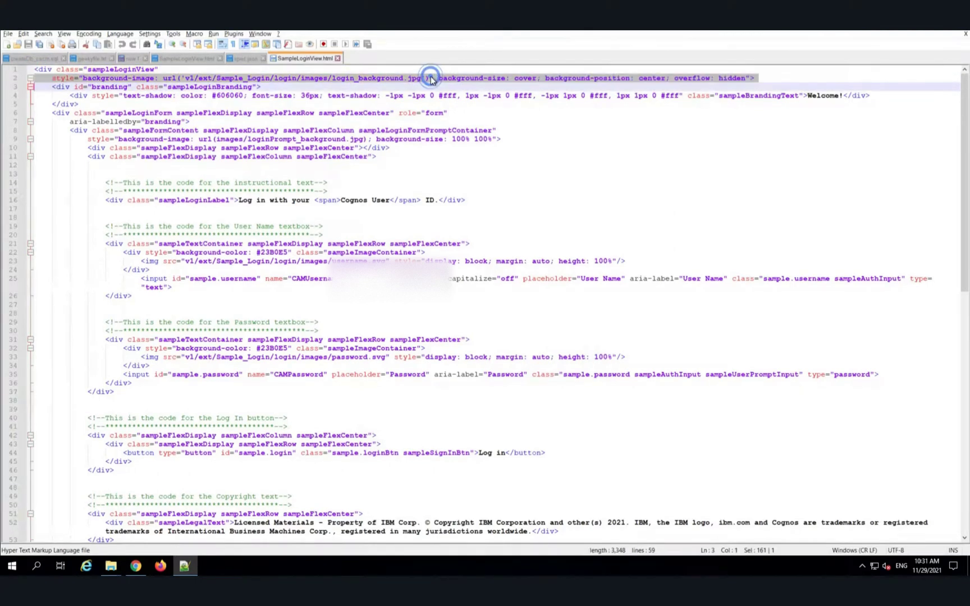
left_click(182, 60)
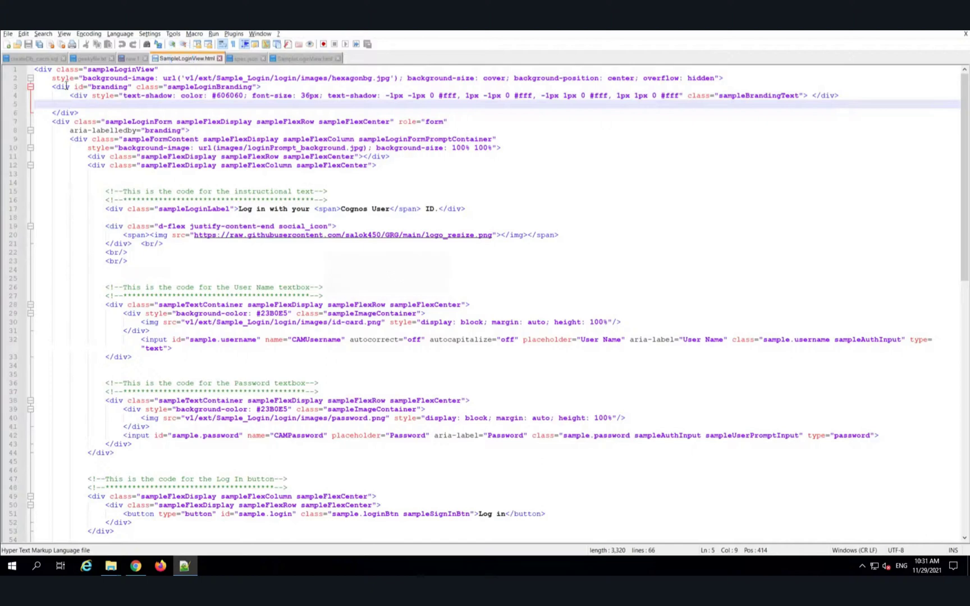
left_click_drag(35, 70, 399, 79)
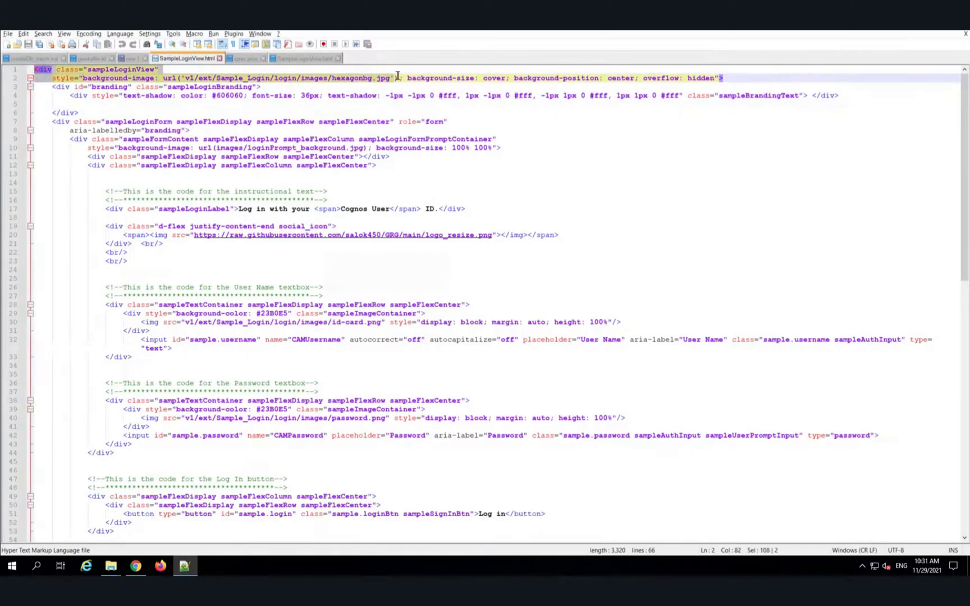
double_click(368, 79)
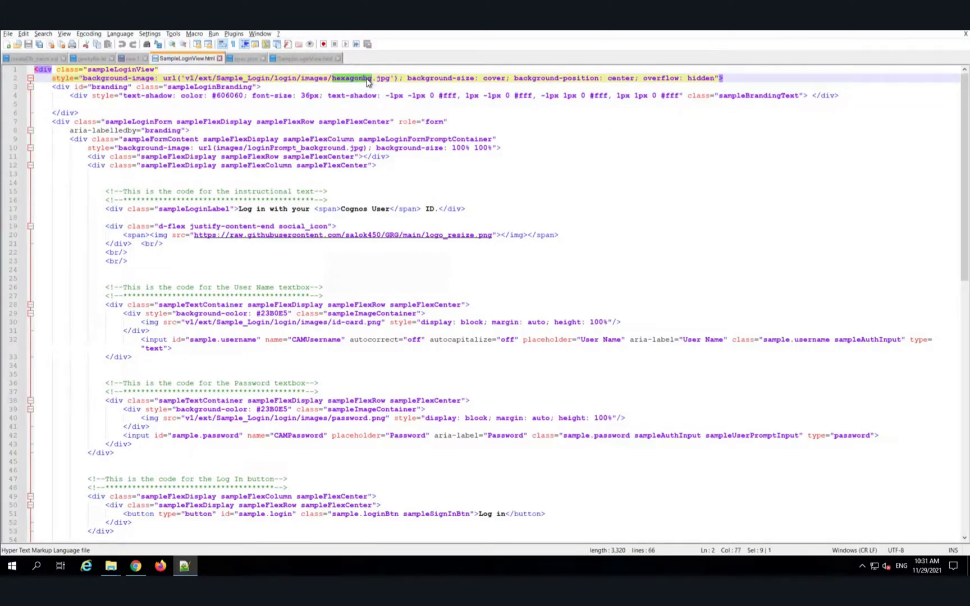
left_click(389, 79)
- Open the login images folder and select hexagonbg.jpg
left_click(511, 164)
left_click(491, 164)
double_click(434, 203)
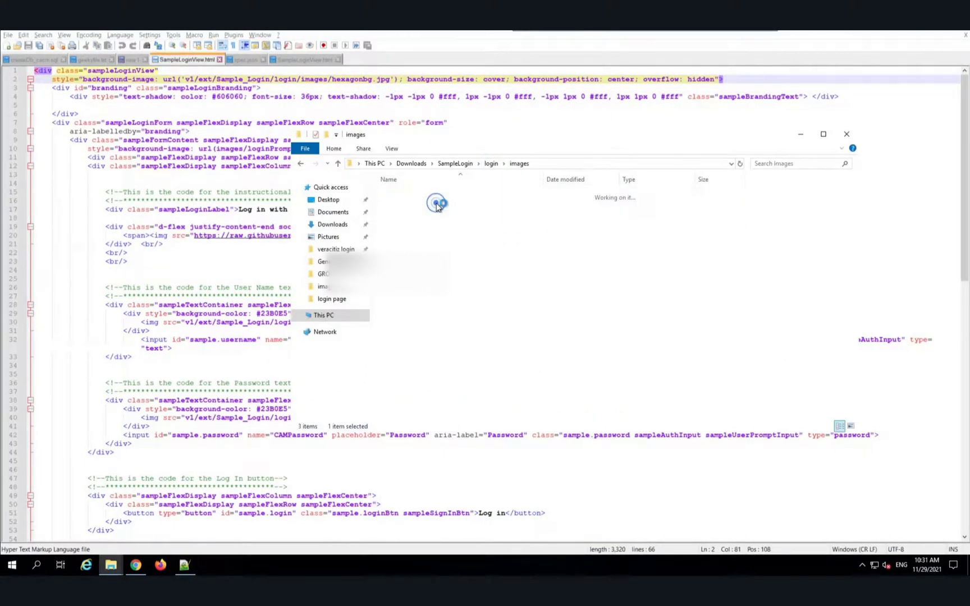
left_click(444, 199)
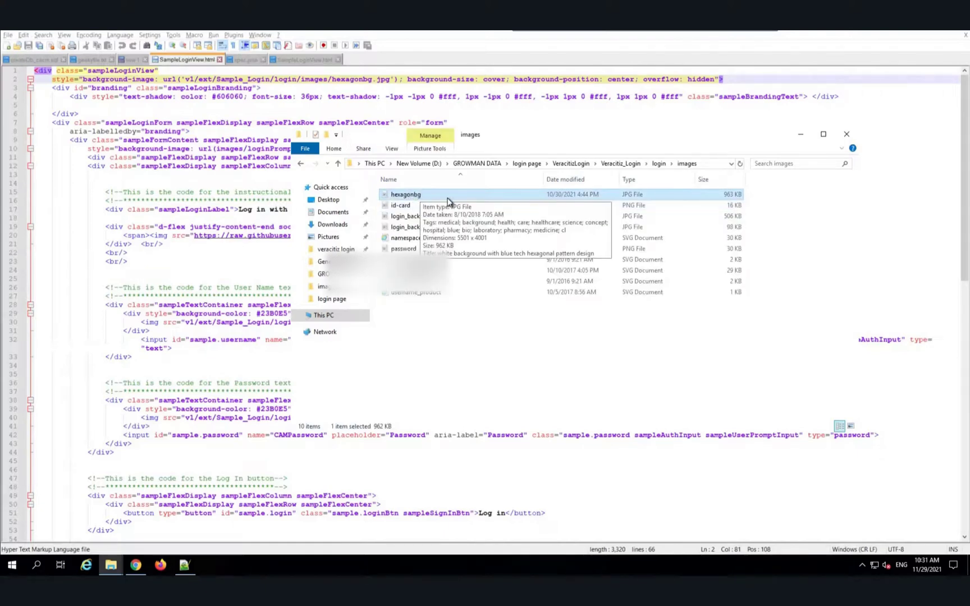
left_click(356, 81)
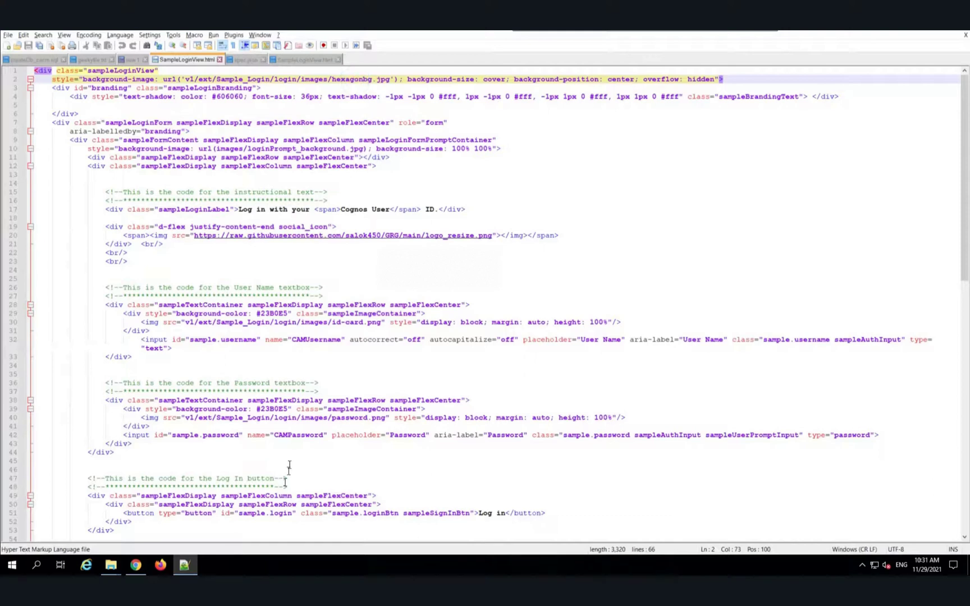
left_click_drag(97, 225, 505, 239)
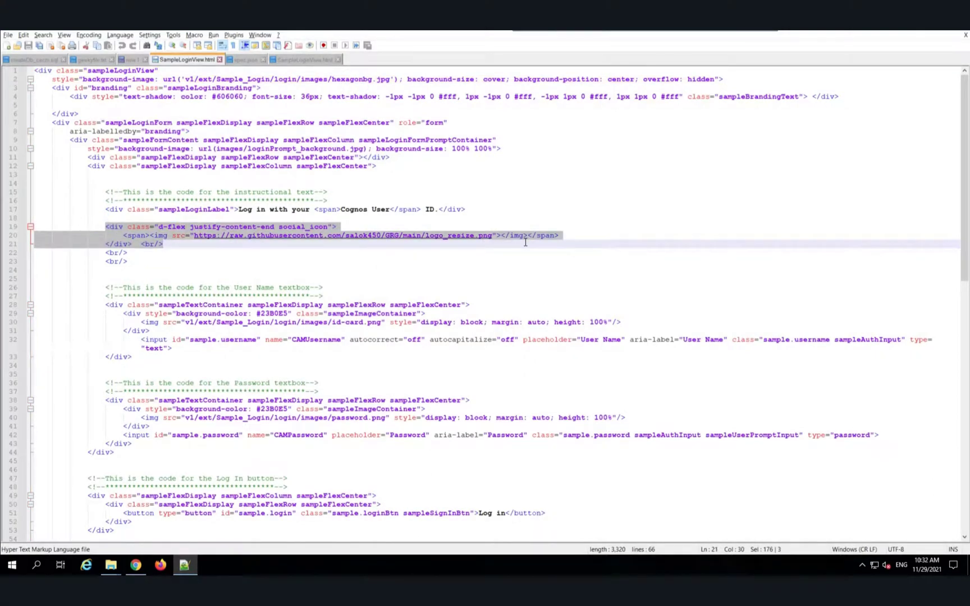
left_click(482, 272)
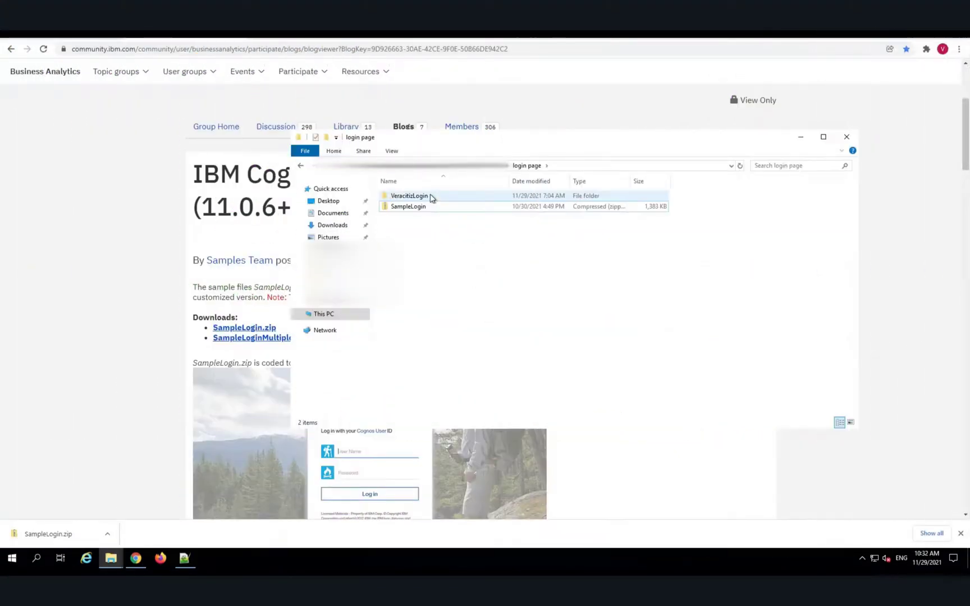
- Zip the VeracitizLogin folder into VeracitizLogin.zip, keeping the default name
right_click(507, 201)
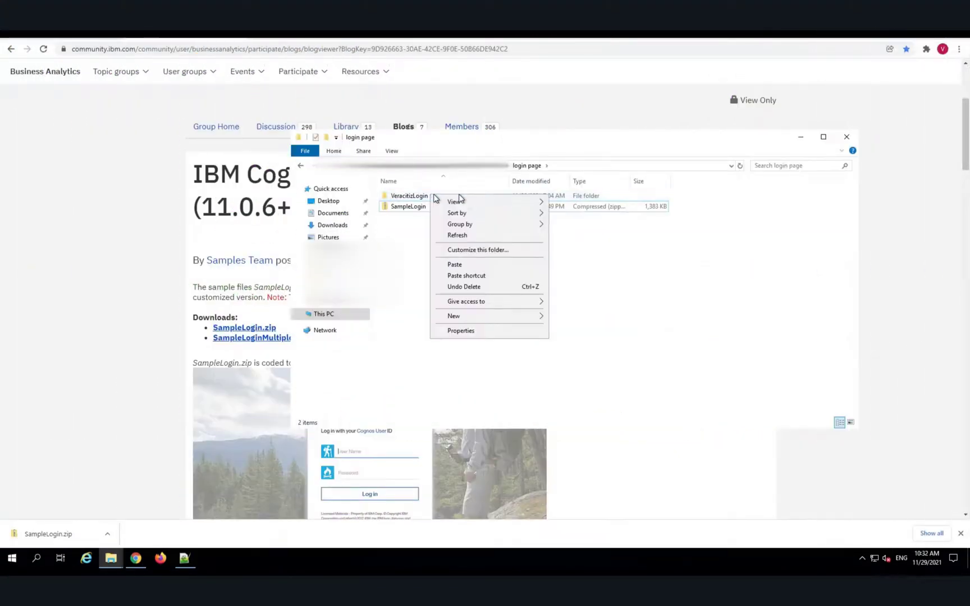
left_click(397, 199)
right_click(397, 199)
mouse_move(425, 288)
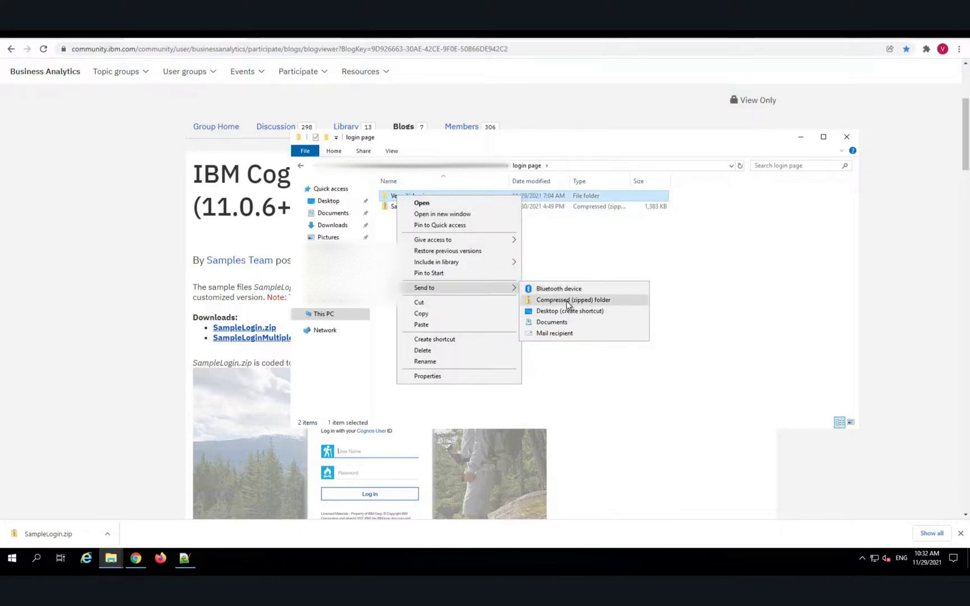
left_click(568, 300)
left_click(424, 218)
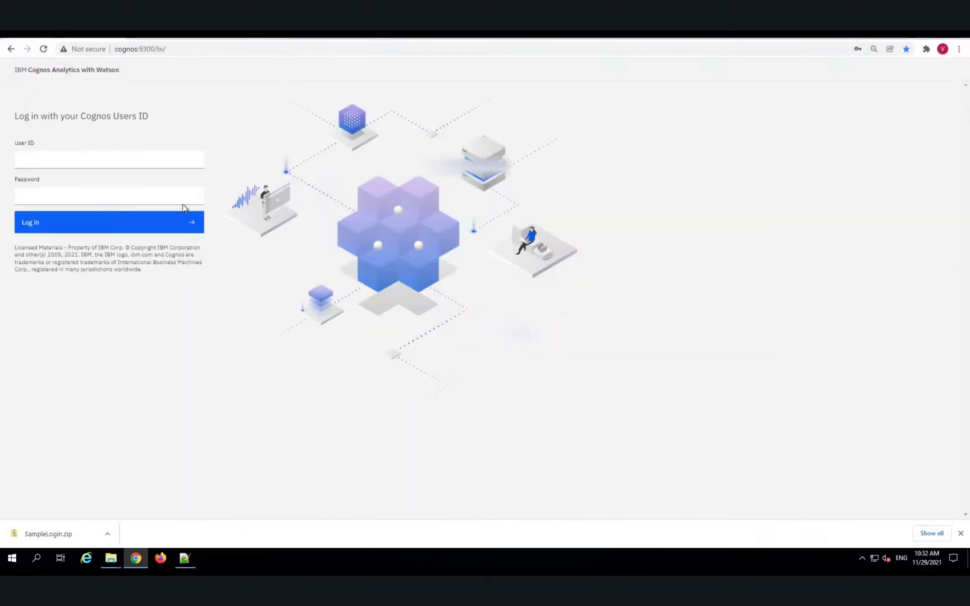
- Log in as caadmin using the saved autofill credentials
left_click(99, 161)
left_click(98, 185)
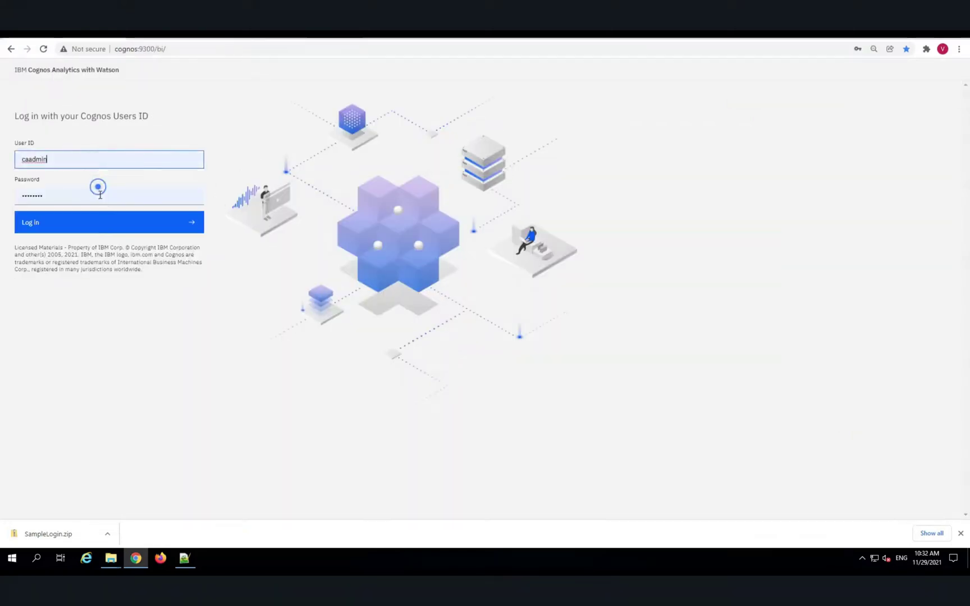
left_click(110, 224)
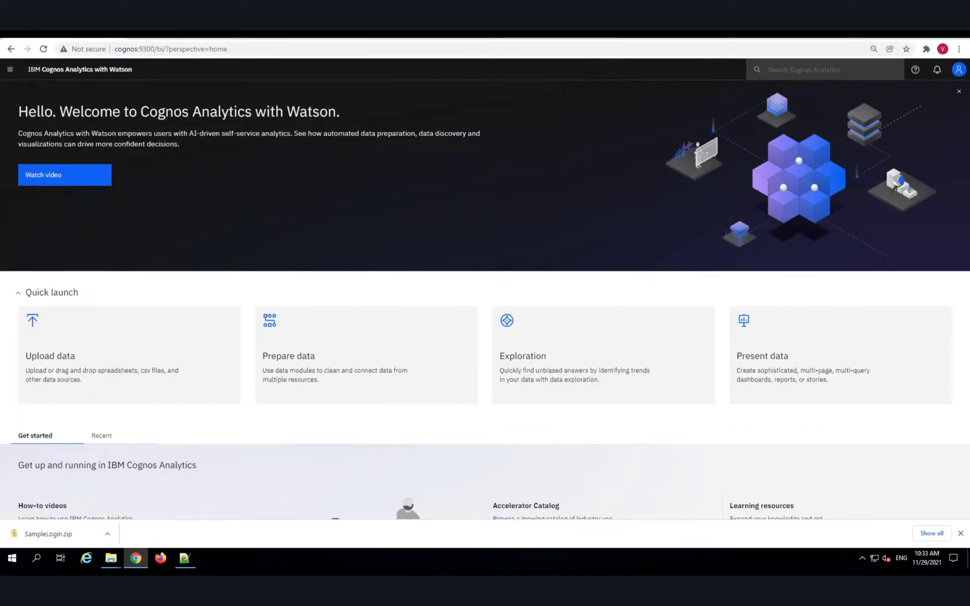
- Go to Manage > Customization > Extensions
left_click(9, 72)
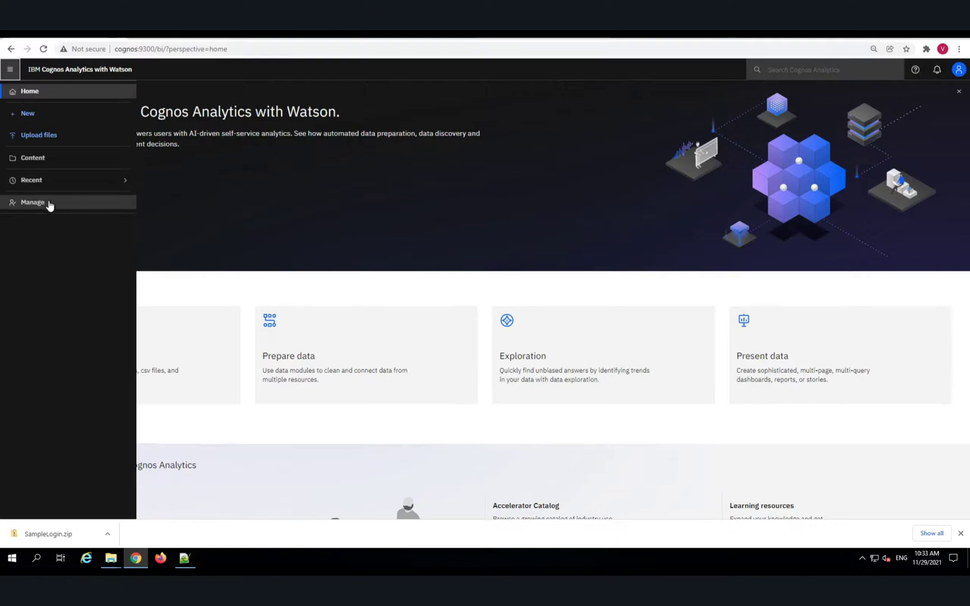
left_click(33, 210)
left_click(60, 280)
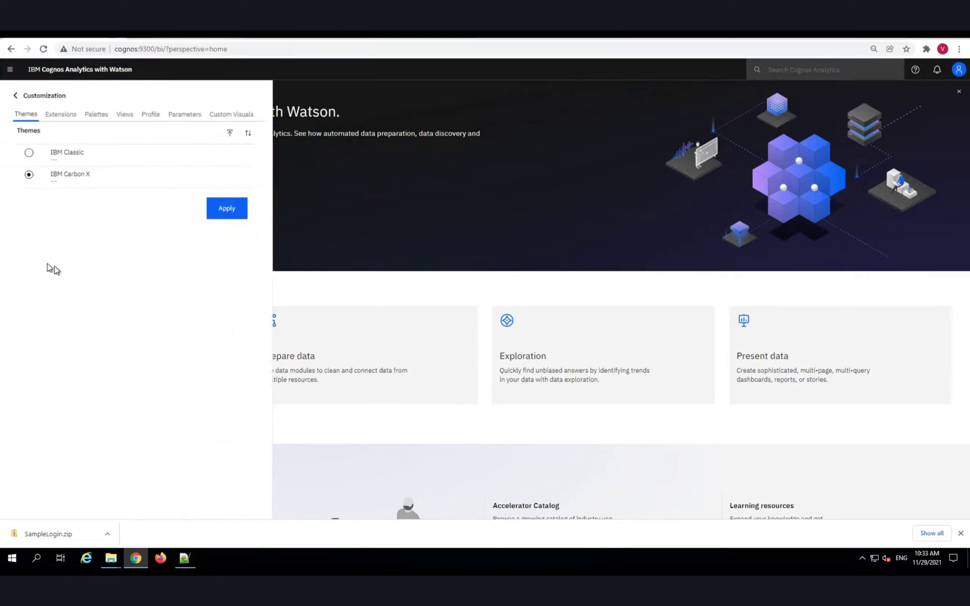
left_click(61, 122)
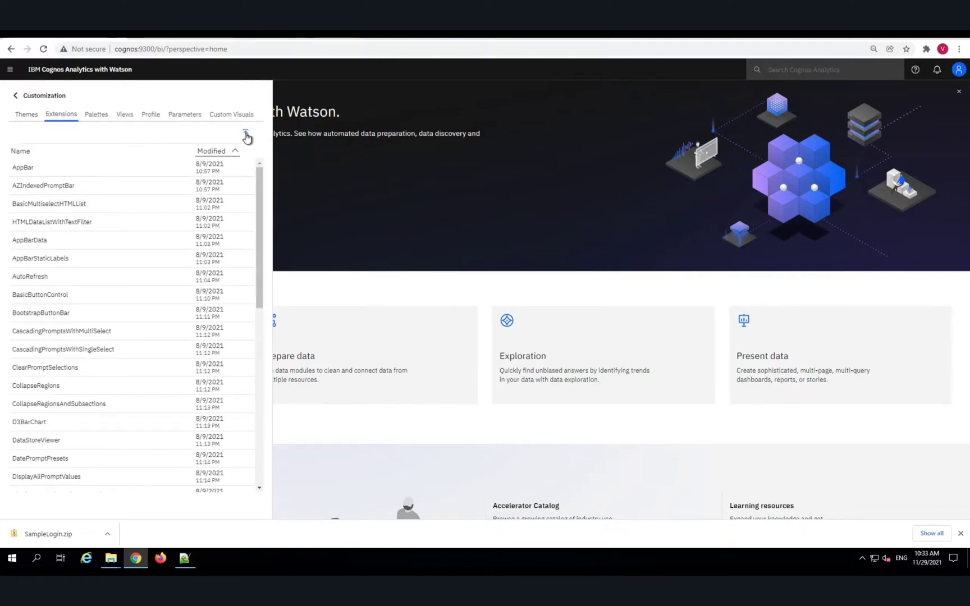
- Upload VeracitizLogin.zip as the Sample_Login extension and switch to Views
left_click(245, 134)
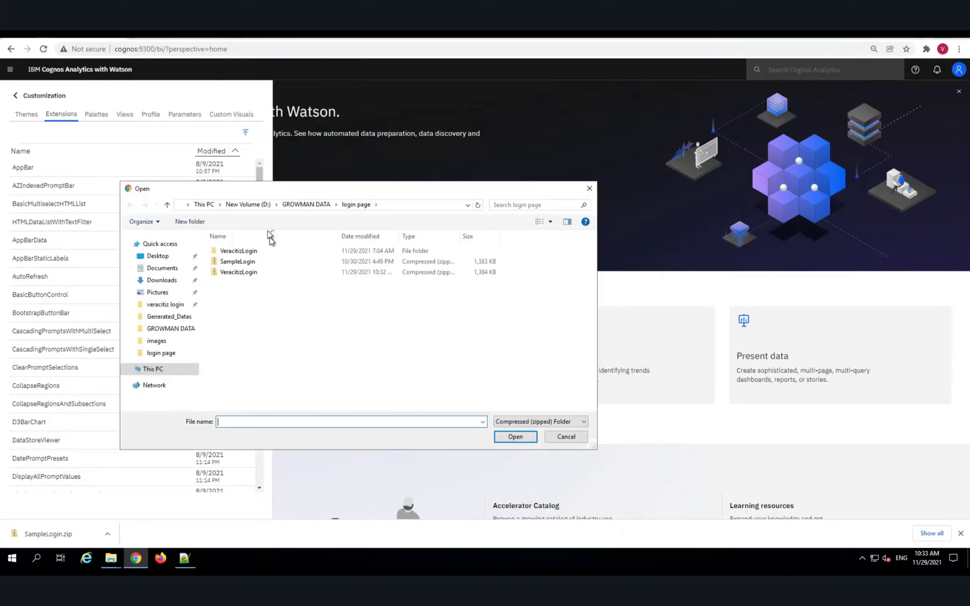
left_click(258, 272)
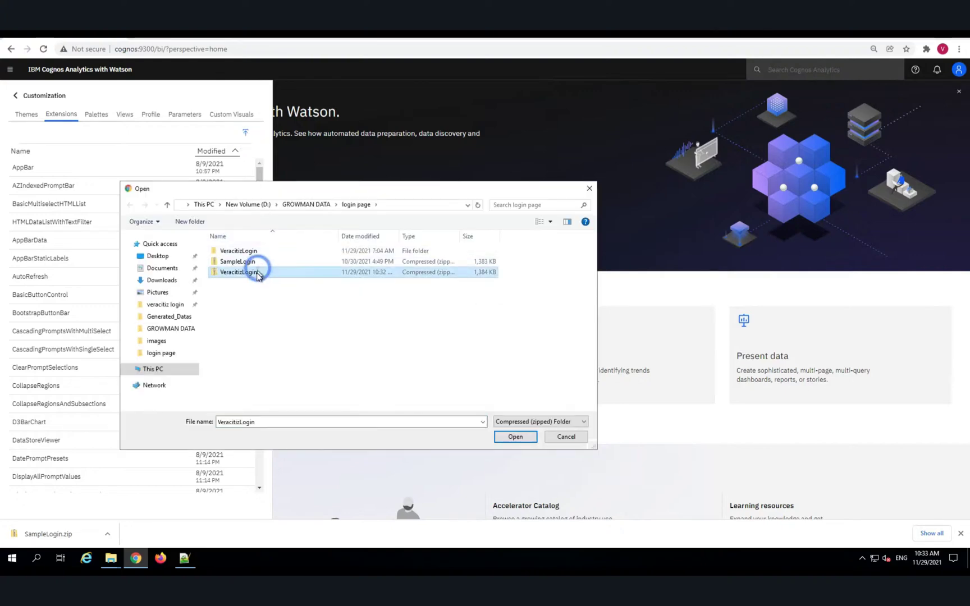
left_click(515, 437)
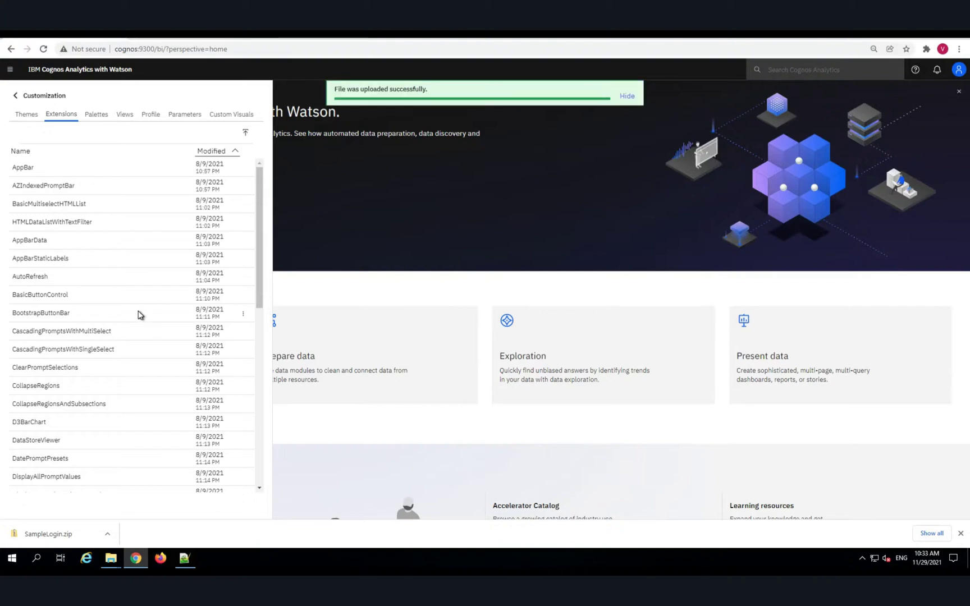
scroll(138, 315, "down", 4)
scroll(141, 351, "down", 3)
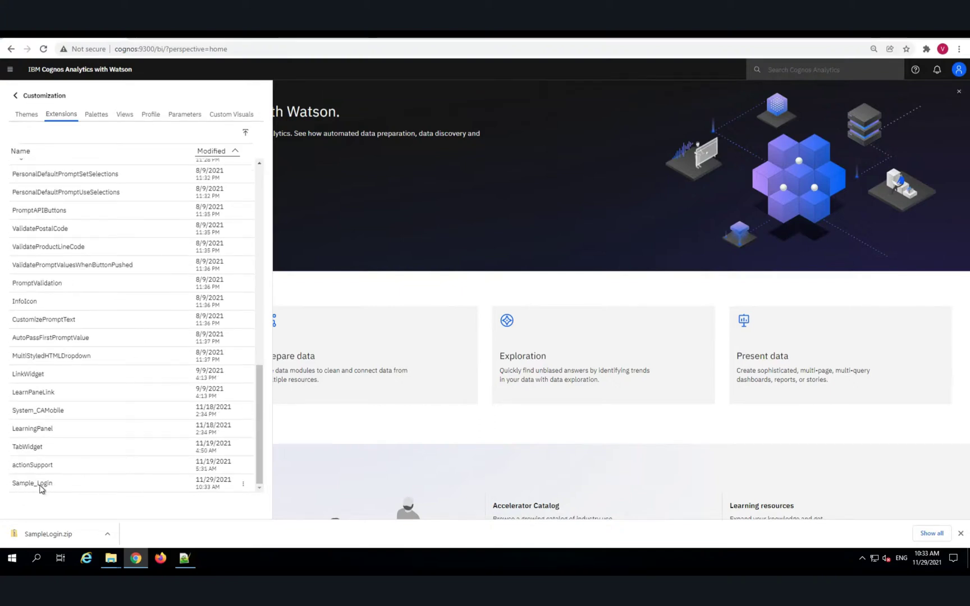
left_click(124, 115)
- Preview sampleLogin and apply it as the default sign-in page
left_click(247, 156)
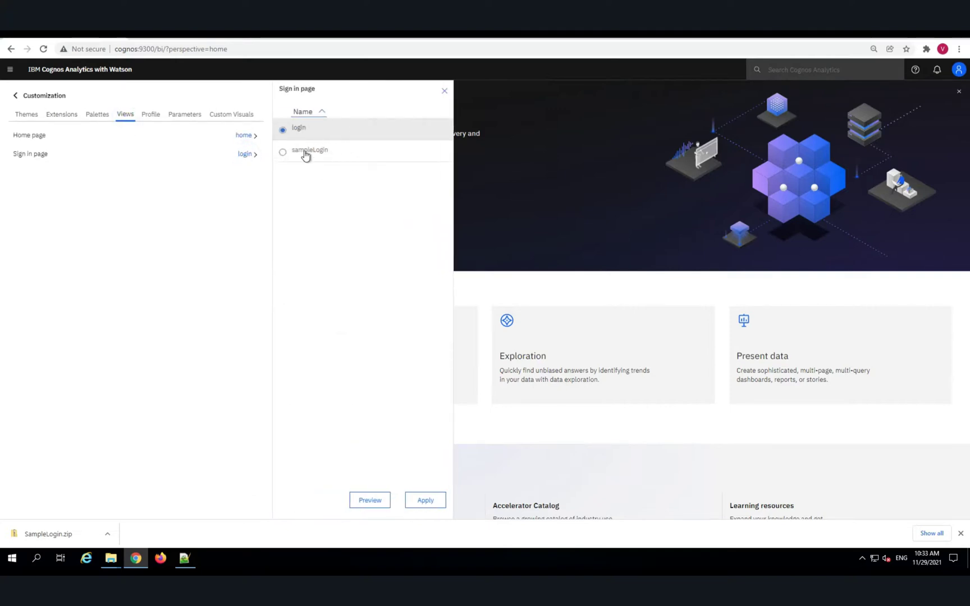
left_click(282, 154)
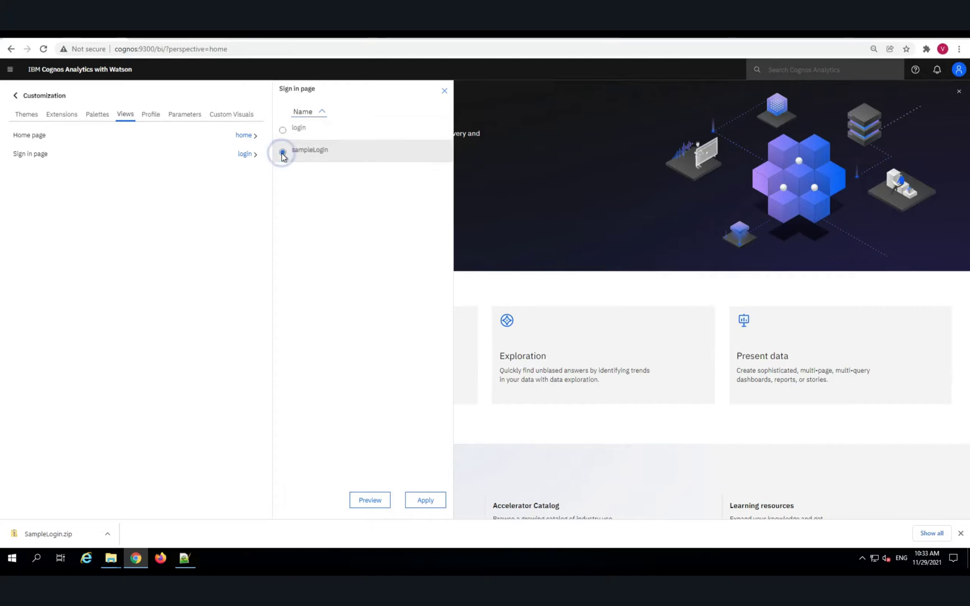
left_click(372, 501)
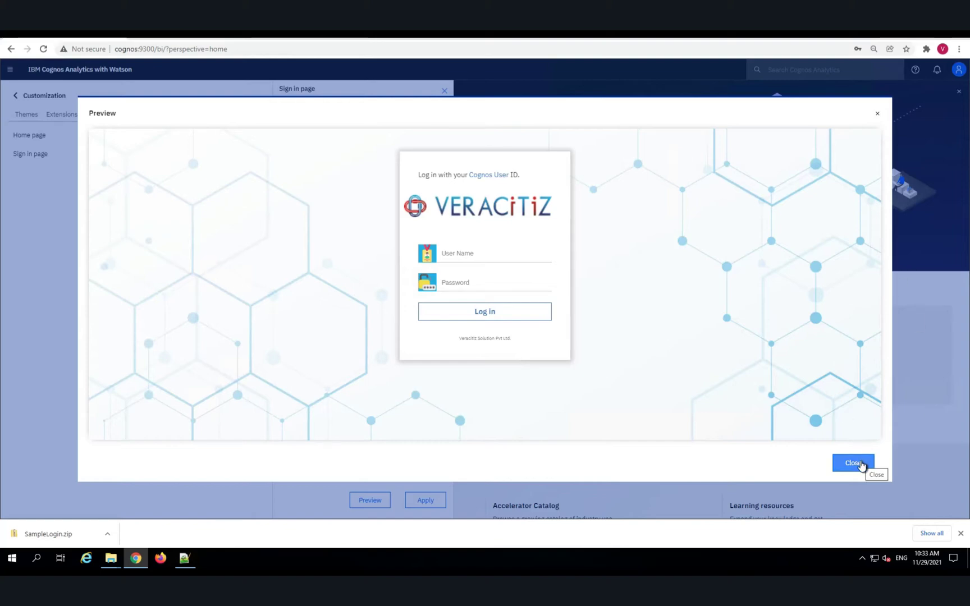
left_click(862, 468)
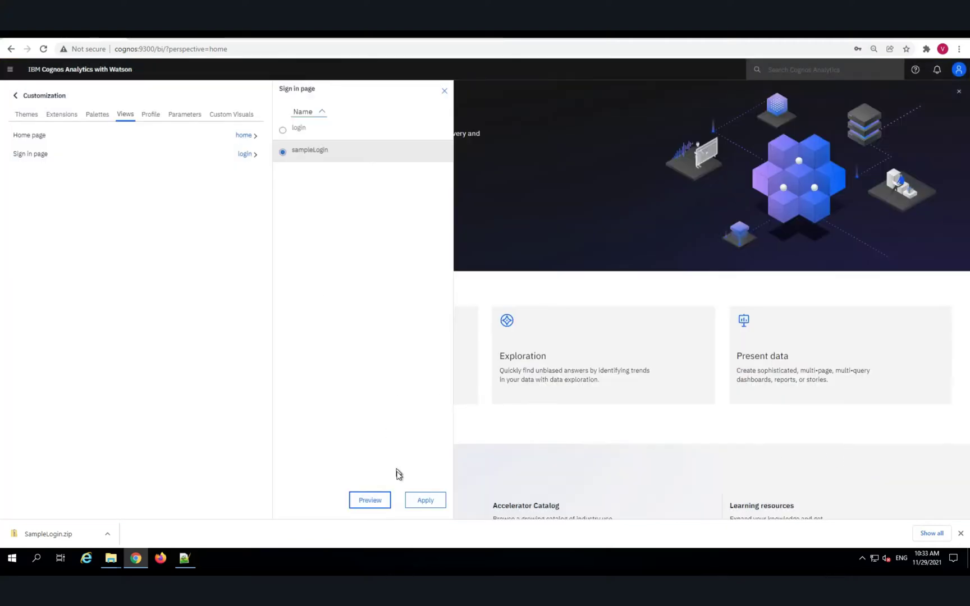
left_click(420, 503)
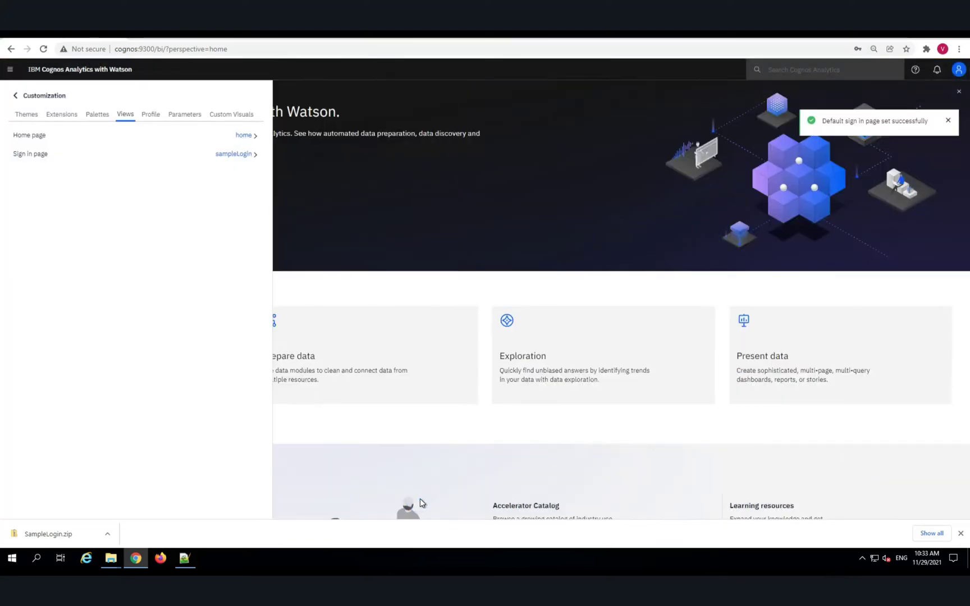
left_click(958, 70)
- Log out and fill the new Veracitiz sign-in page with saved caadmin credentials
left_click(865, 223)
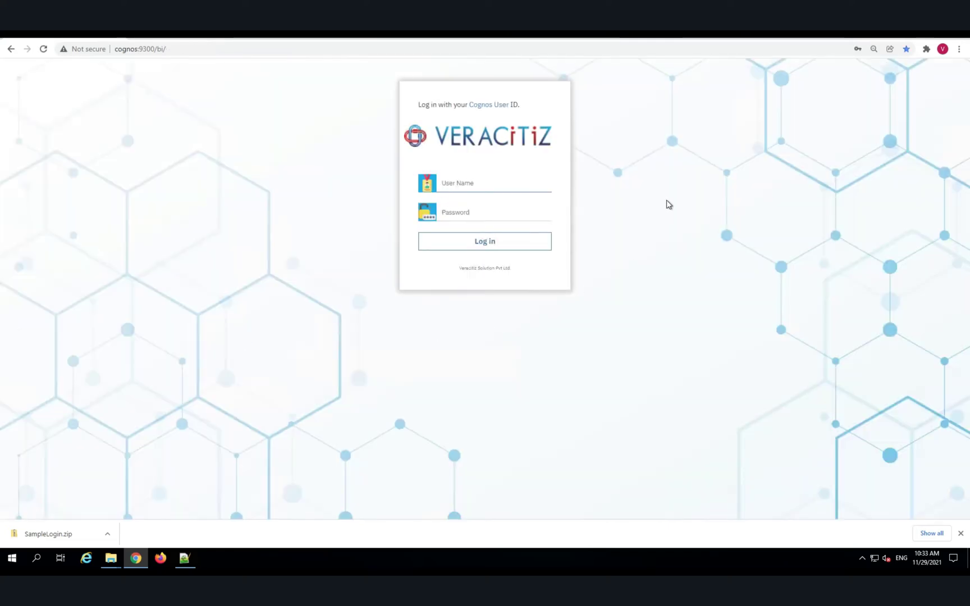
left_click(667, 203)
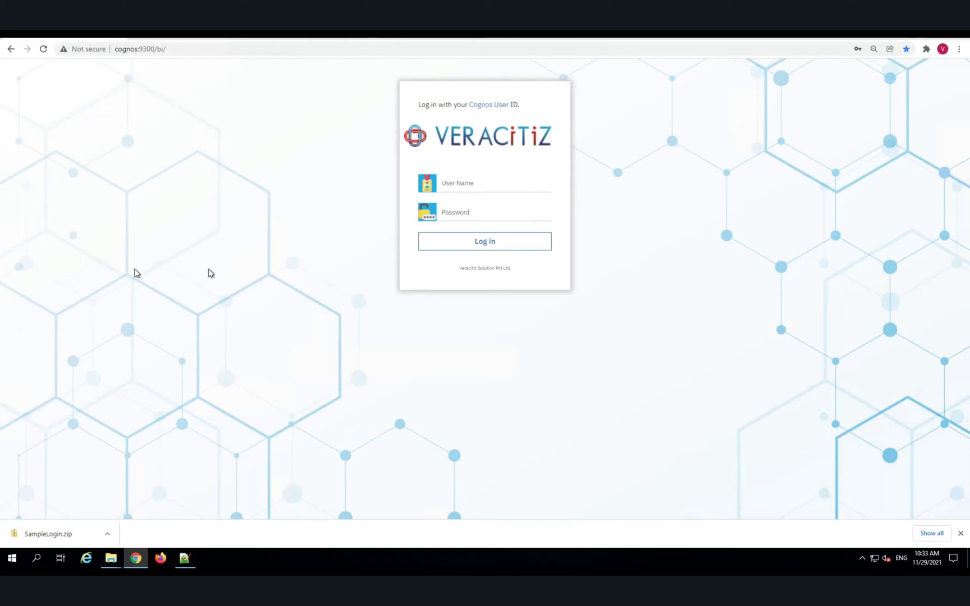
left_click(480, 184)
left_click(483, 212)
- Sign in as caadmin from the Veracitiz login page to reach the welcome home page
left_click(488, 246)
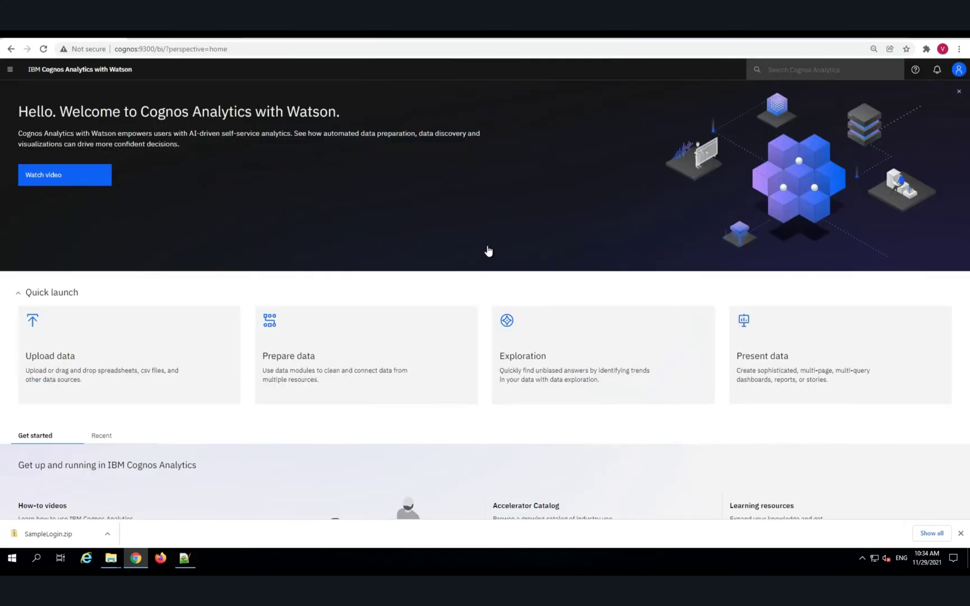